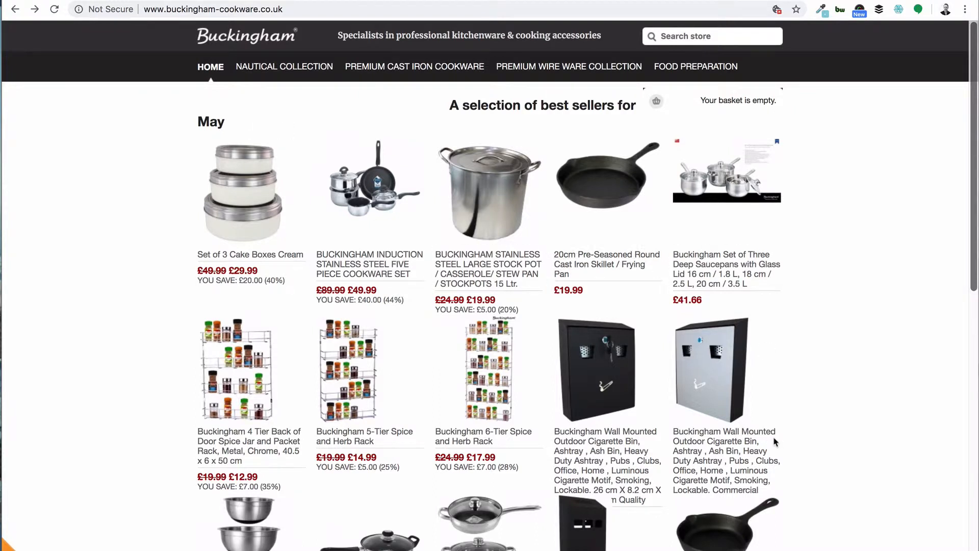
Step: Open the Nautical Collection and the 7" brass ship bell product page, then return to the homepage
click(349, 221)
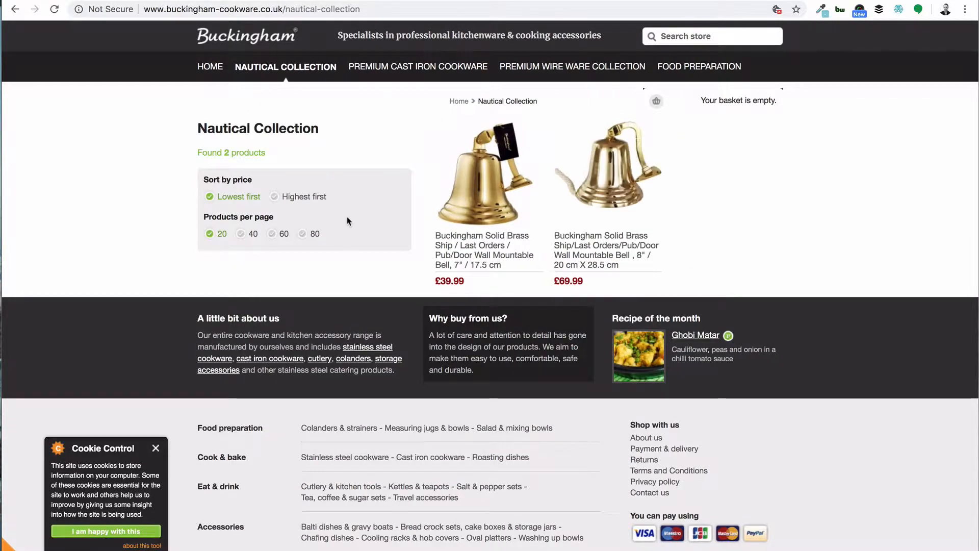
click(467, 214)
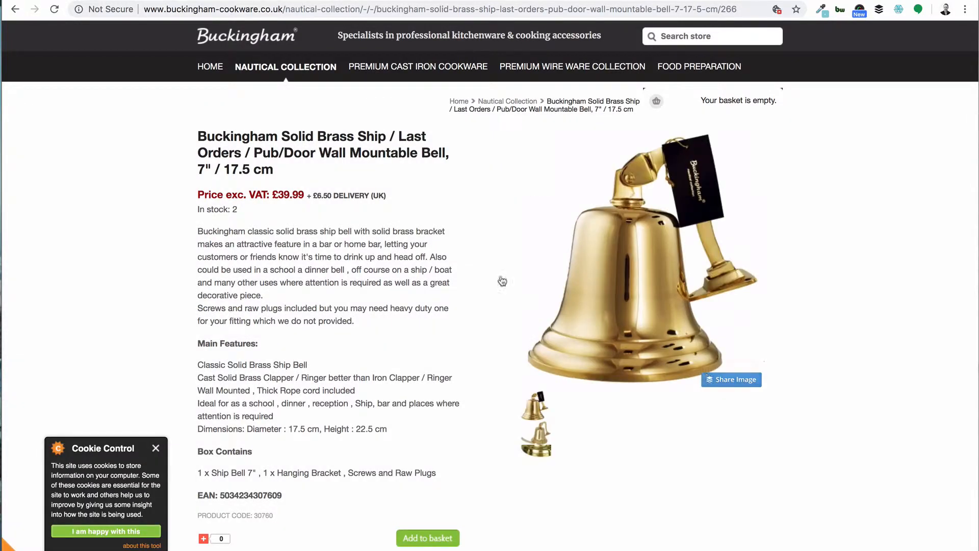
click(15, 11)
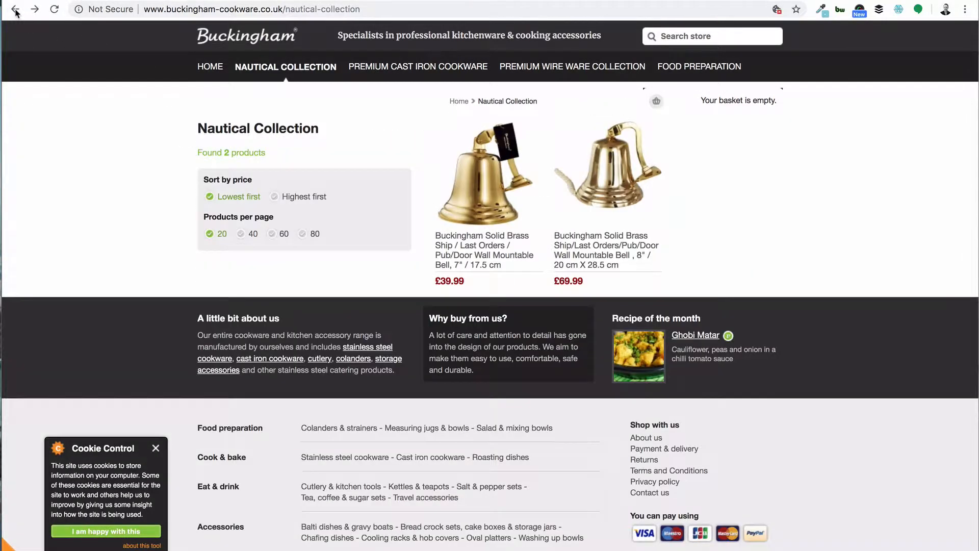
click(16, 11)
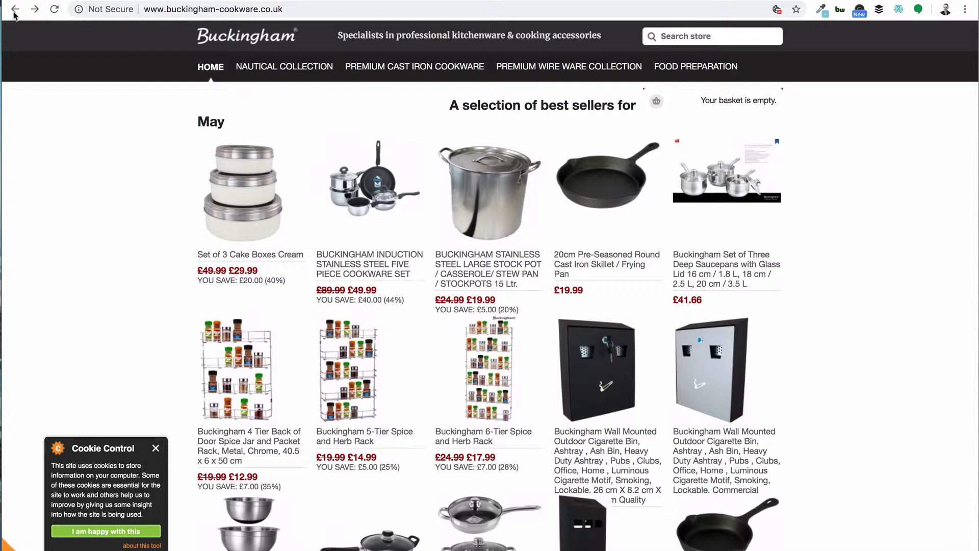
click(159, 11)
click(145, 11)
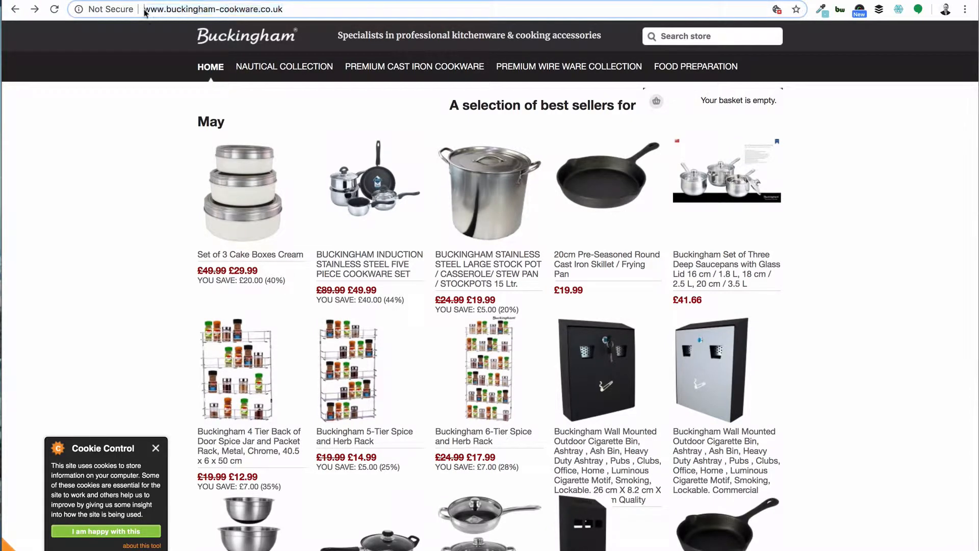
text(site:)
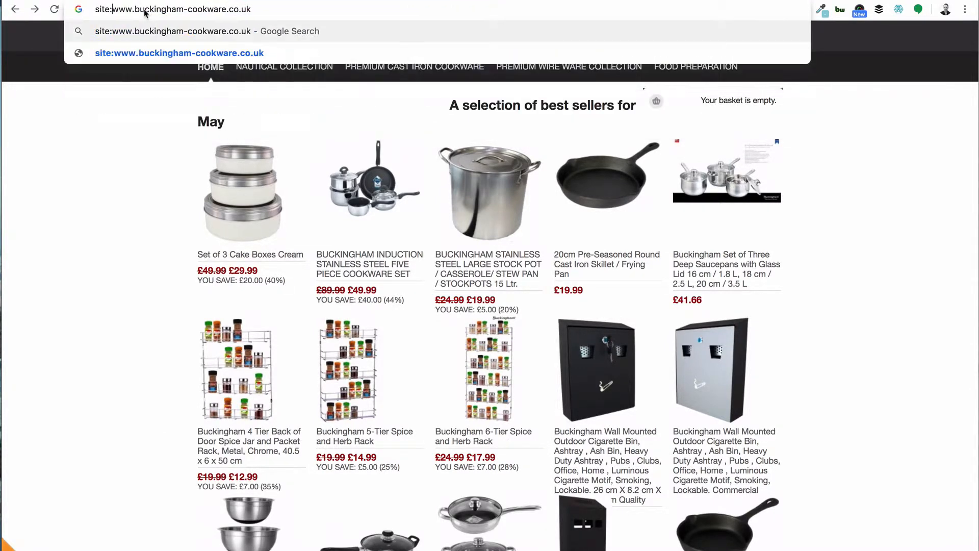
key(Return)
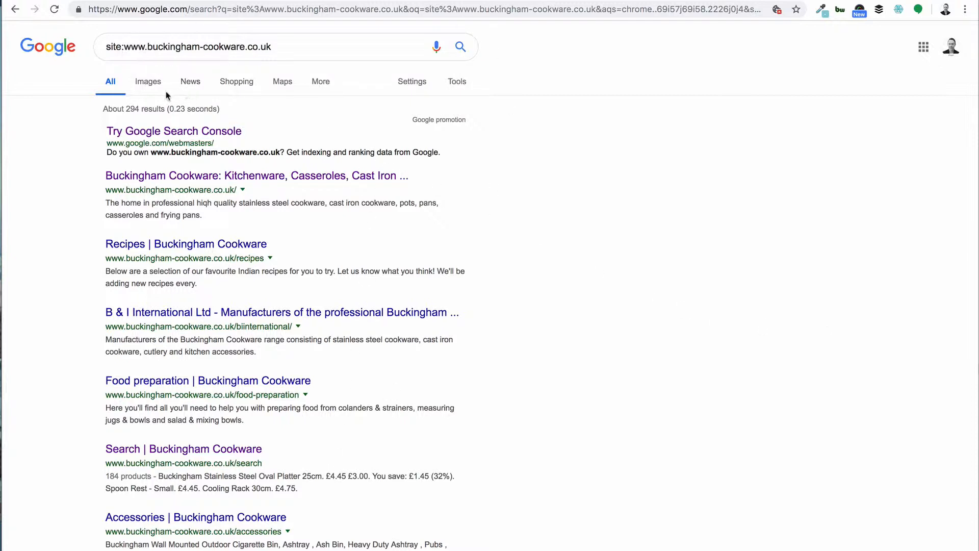
Step: Switch the search results to Images and scroll through the product pictures
click(149, 86)
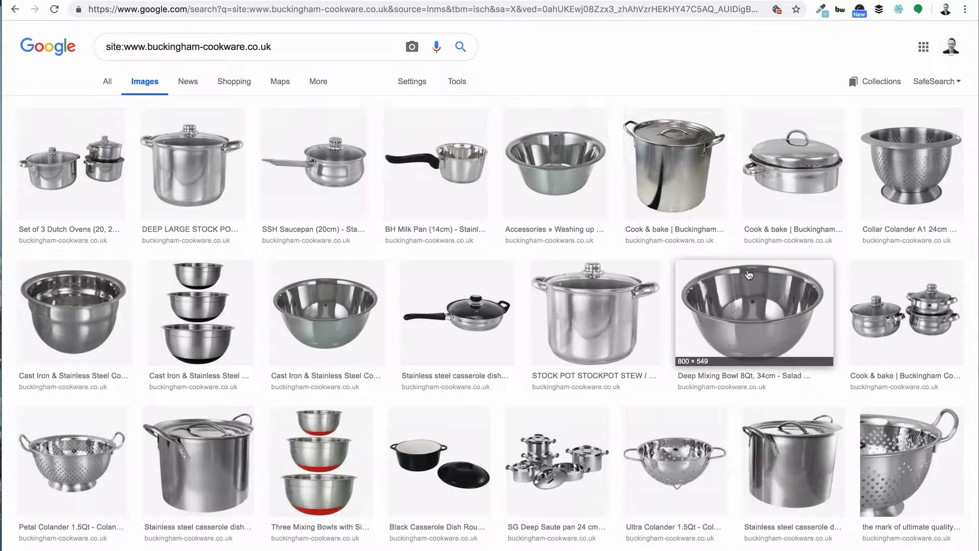
scroll(505, 407, down, 15)
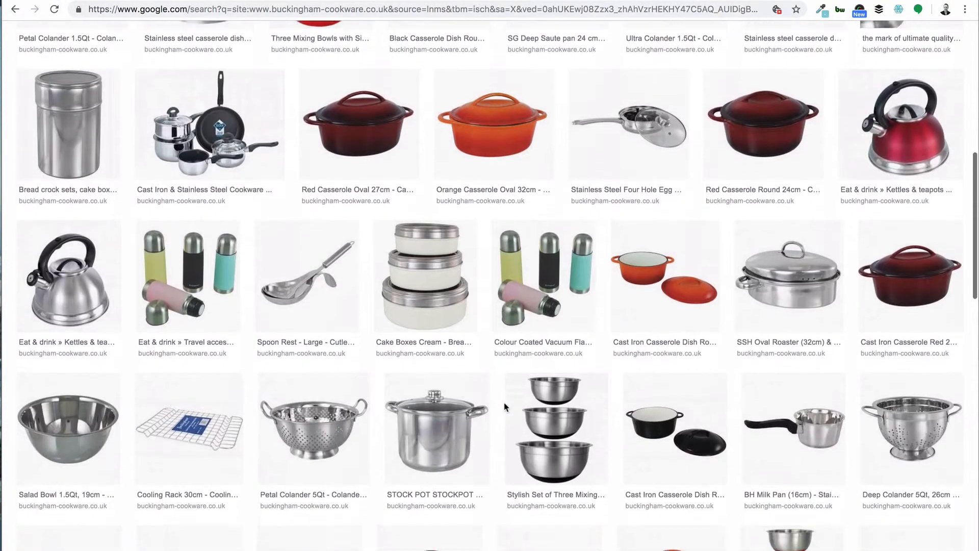
scroll(504, 407, down, 3)
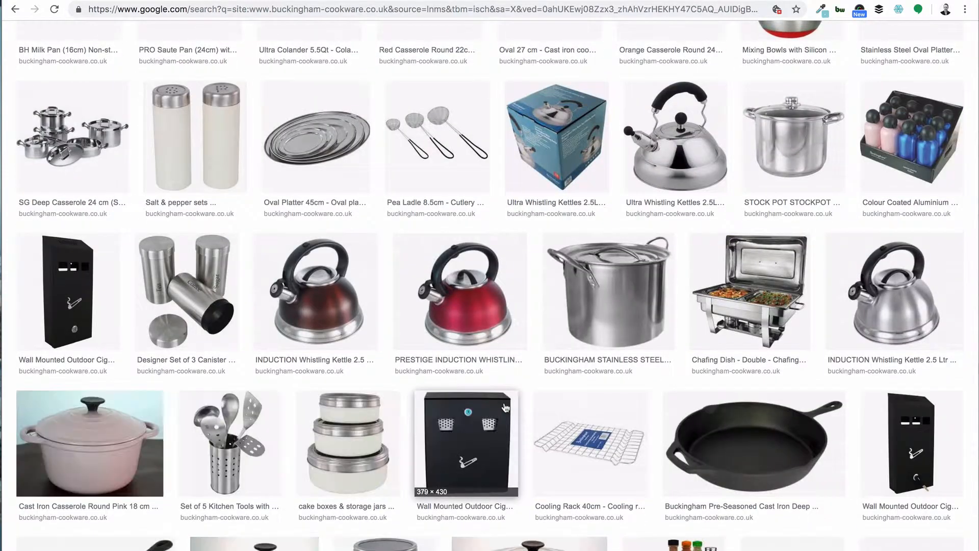
scroll(504, 406, up, 20)
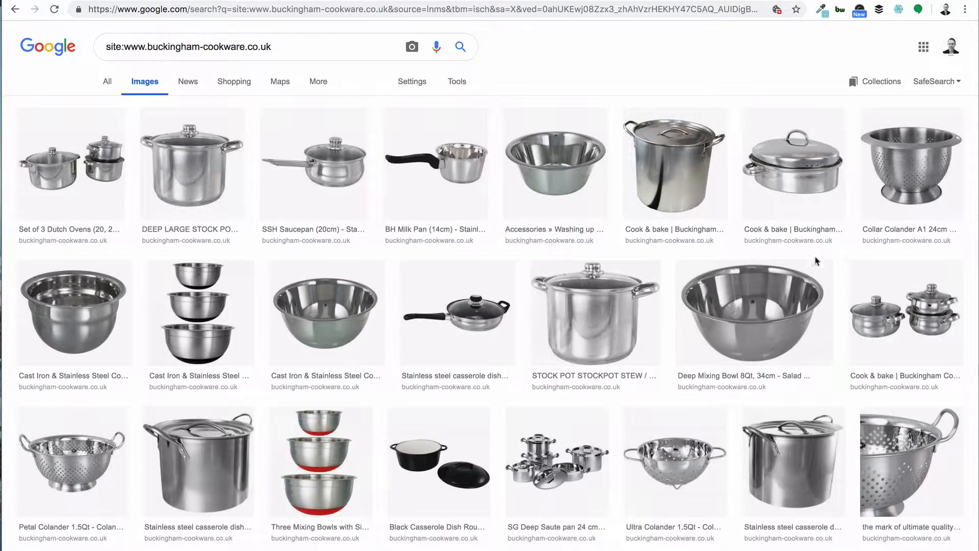
Step: Place the browser beside the Product Images folder and save the Set of 3 Dutch Ovens image into it
drag(976, 308, 640, 303)
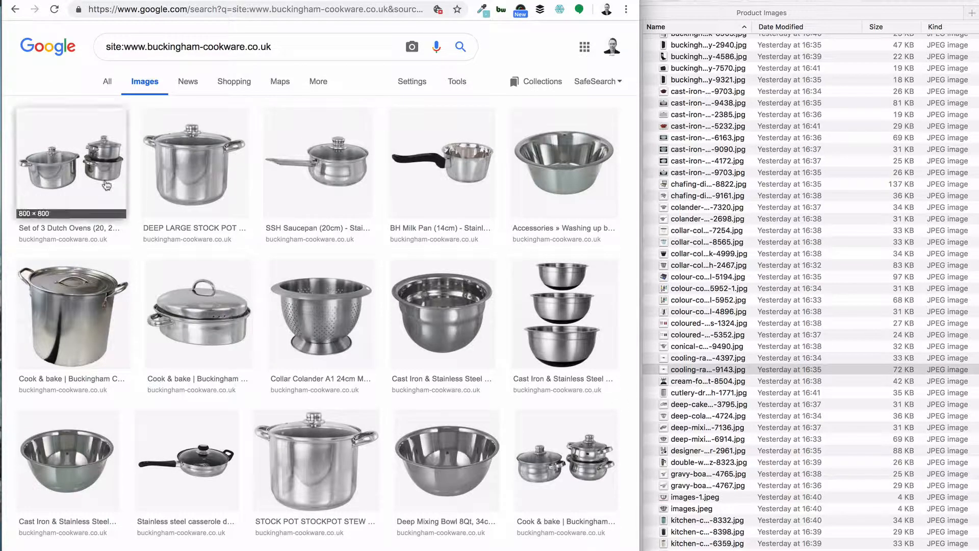
click(102, 184)
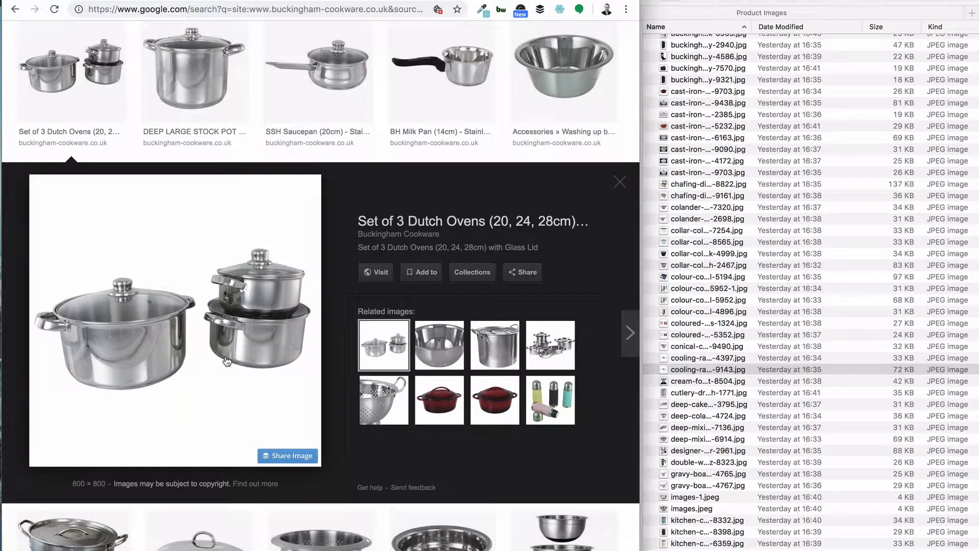
drag(226, 361, 771, 303)
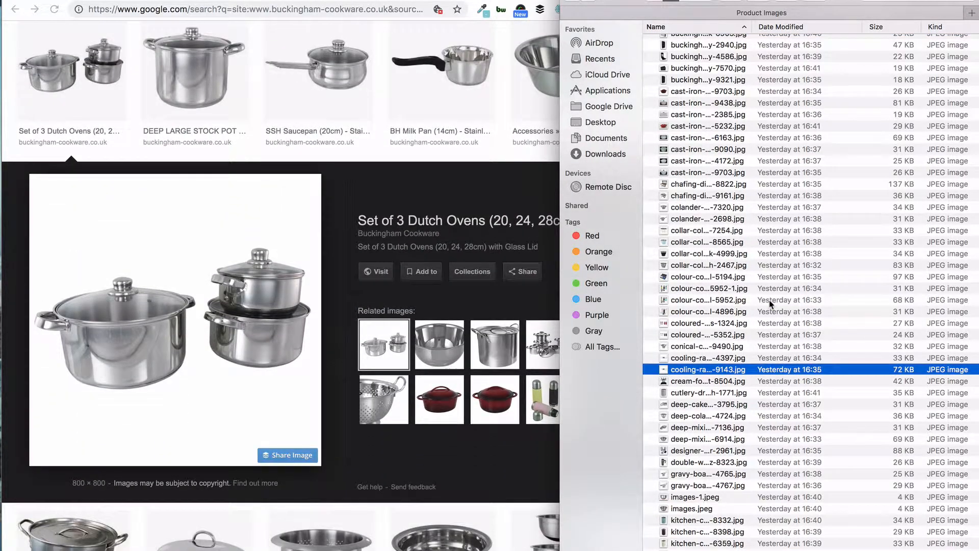
Step: Save the Buckingham Induction Deep Large Stock Pot image into the Product Images folder
scroll(770, 303, down, 10)
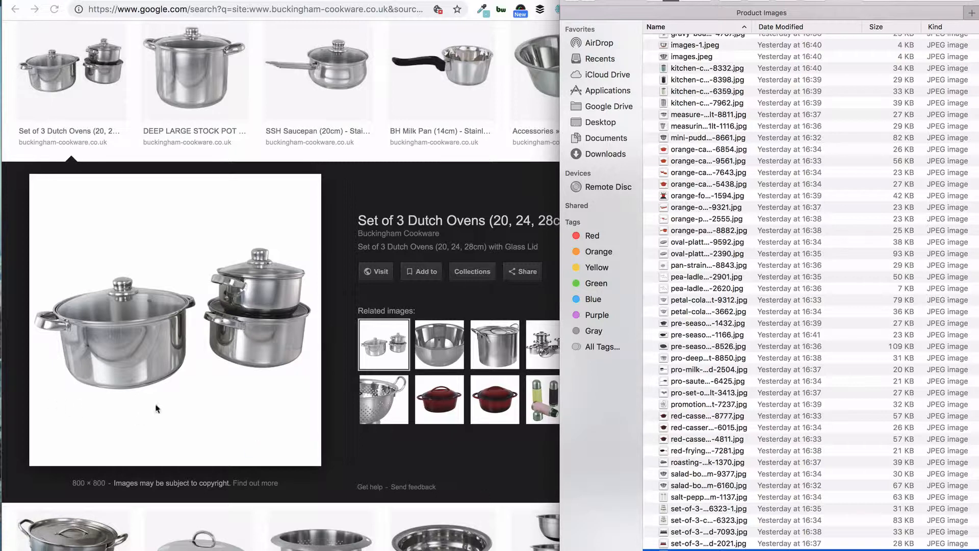
click(219, 113)
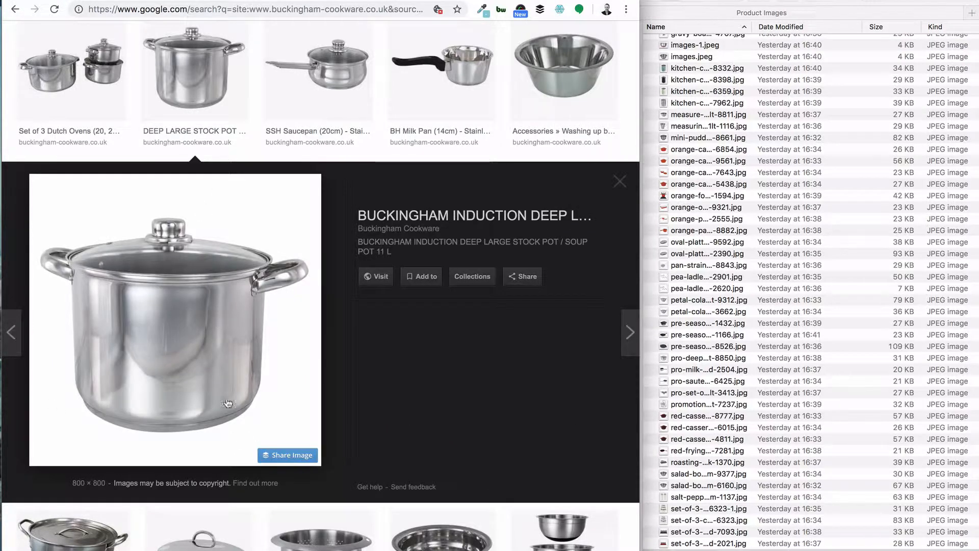
drag(197, 384, 747, 404)
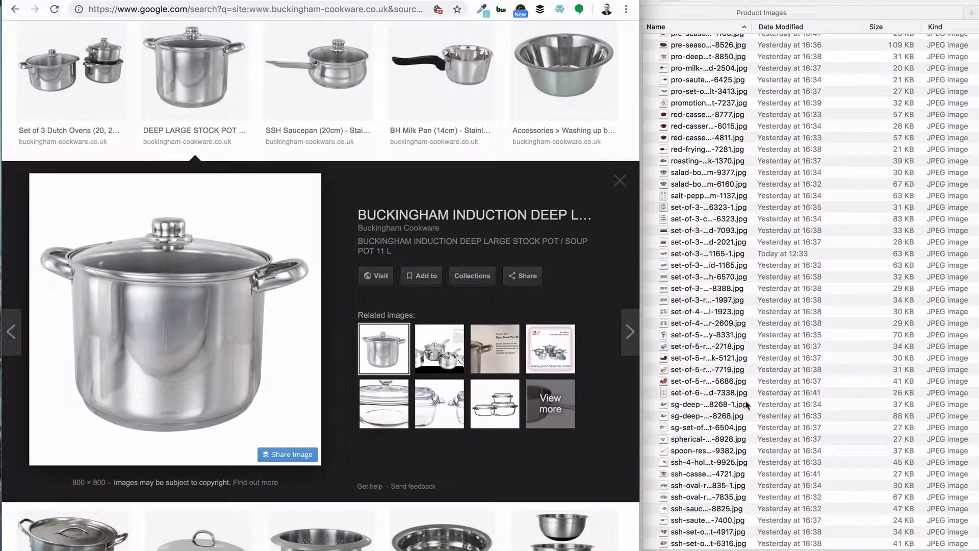
scroll(296, 84, up, 3)
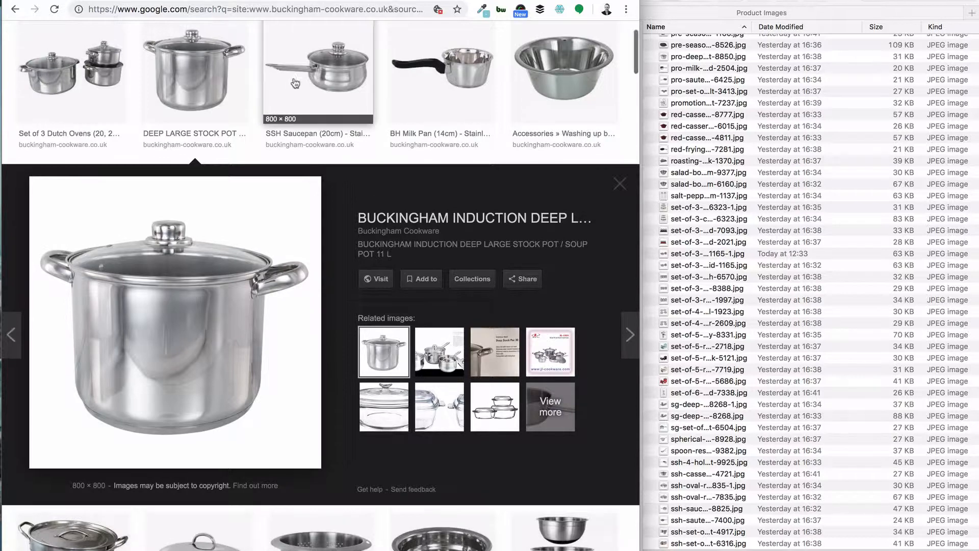
scroll(331, 334, down, 3)
drag(360, 355, 791, 391)
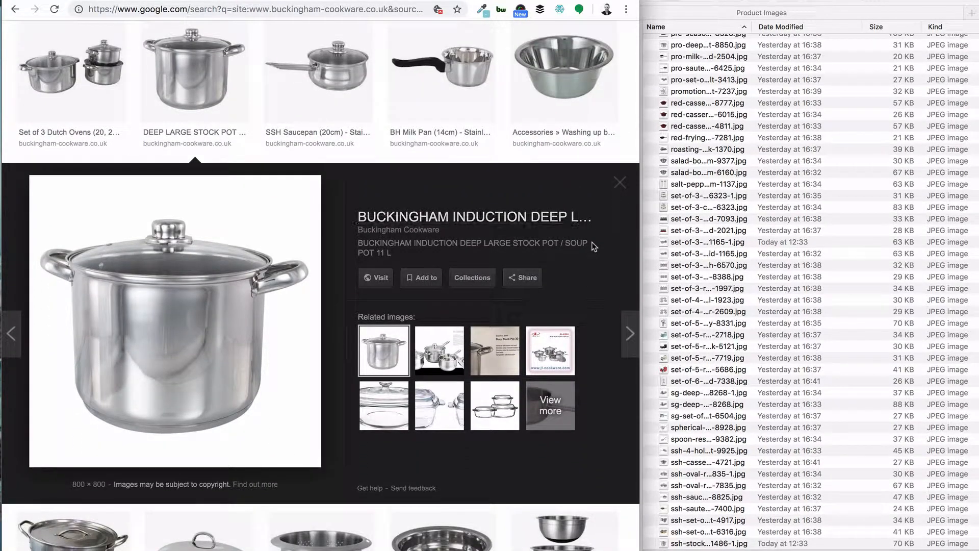
Step: Close the image preview and scroll through the remaining image results
click(620, 182)
scroll(538, 302, up, 2)
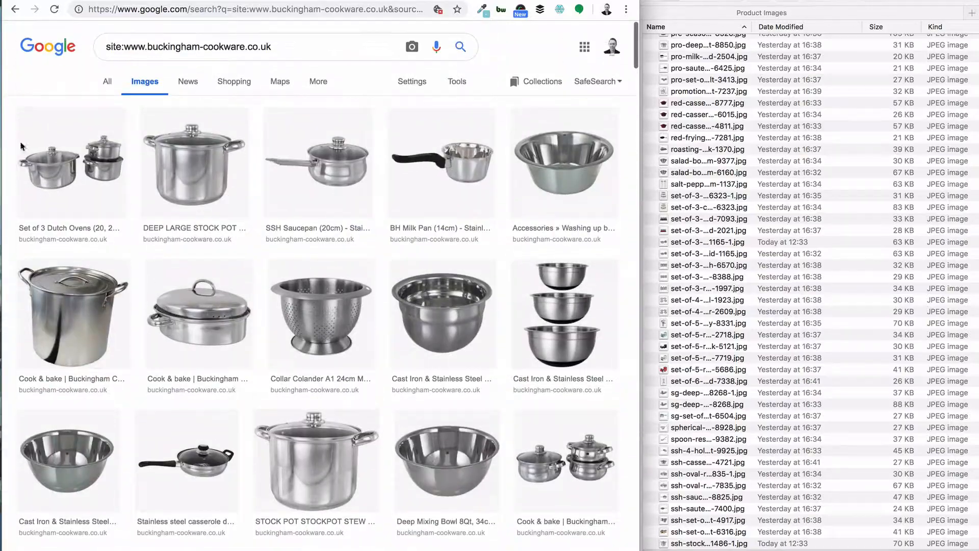
scroll(469, 285, down, 10)
scroll(470, 292, down, 15)
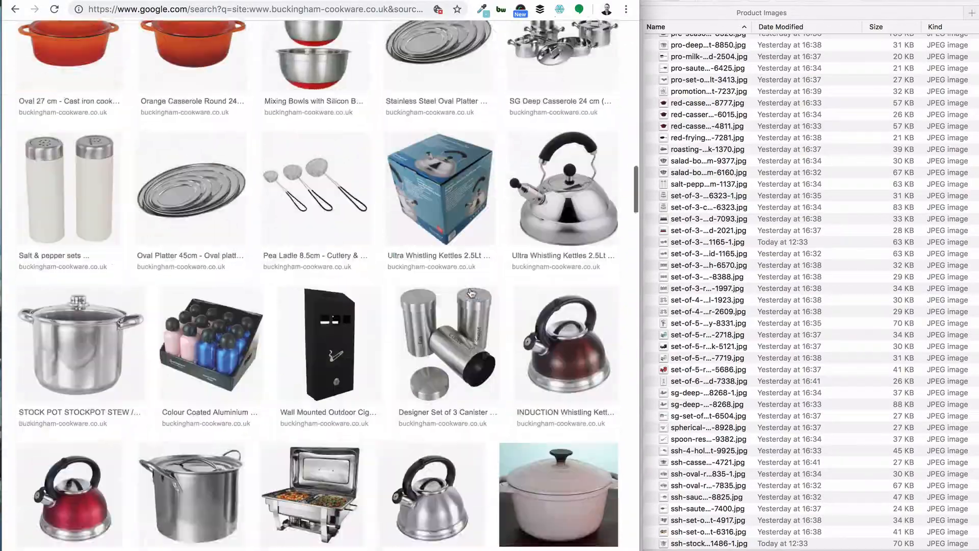
scroll(469, 293, down, 15)
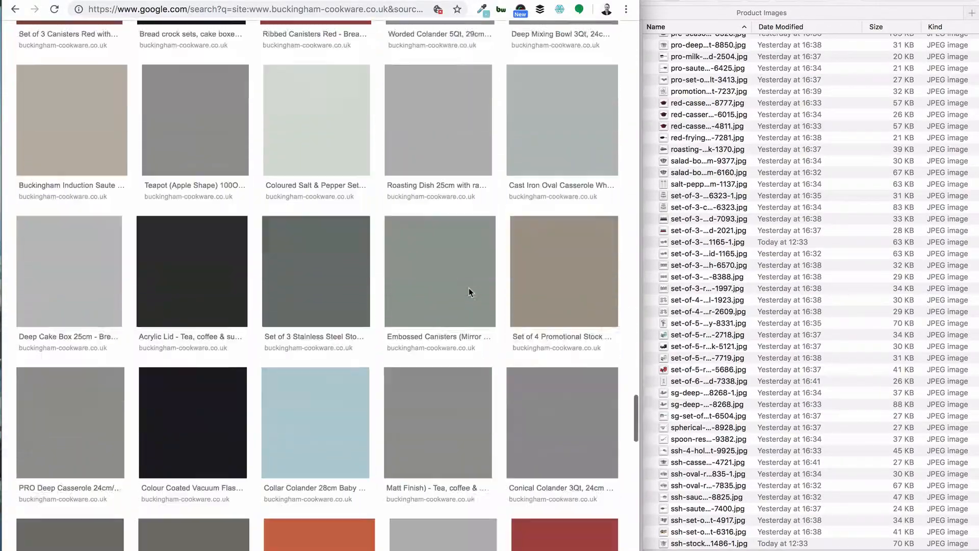
scroll(470, 292, down, 15)
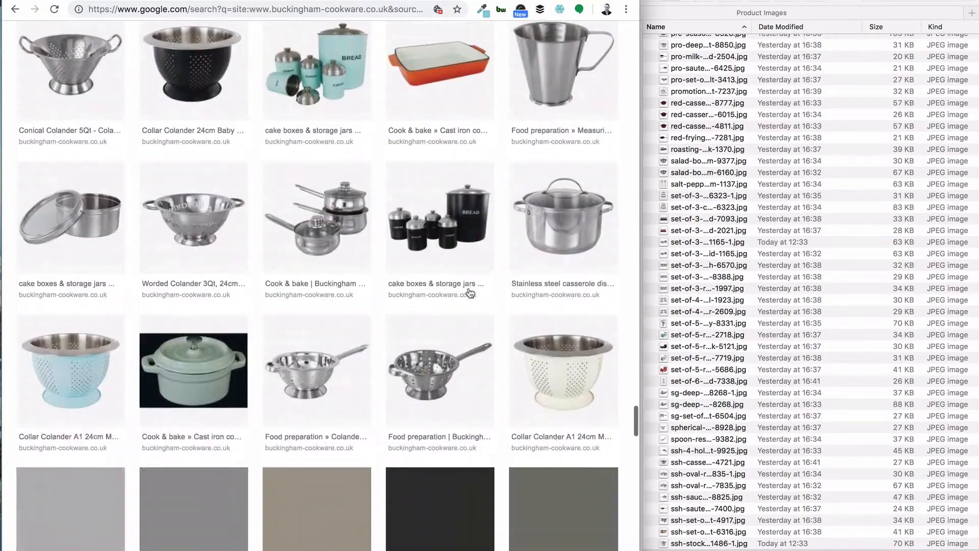
scroll(470, 292, down, 10)
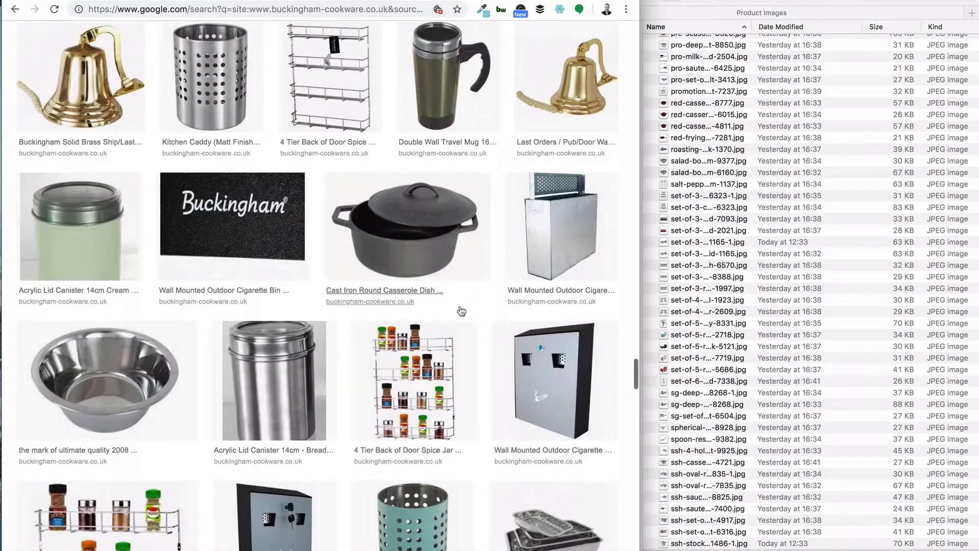
scroll(432, 406, down, 10)
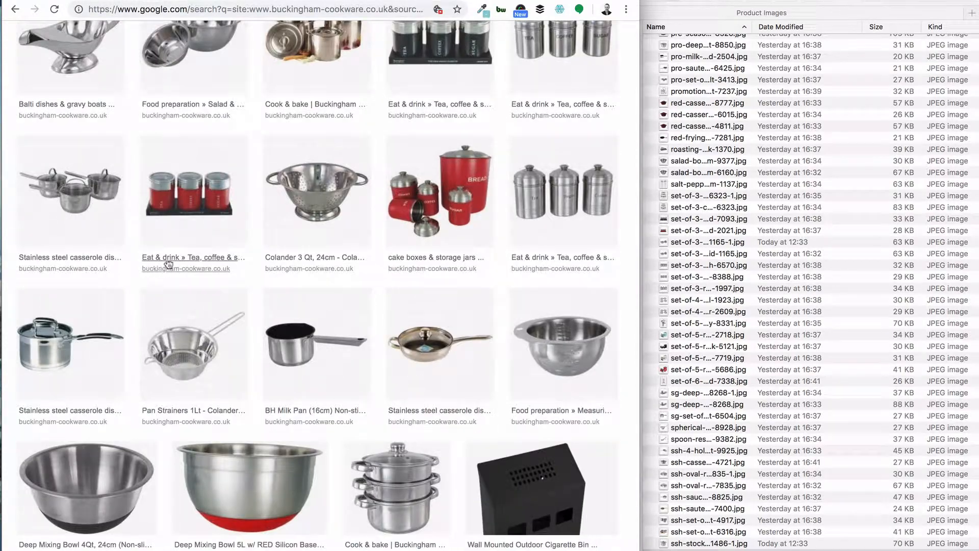
Step: Open the Tea, coffee & sugar sets page, return to the results, and preview the red canisters image
click(184, 261)
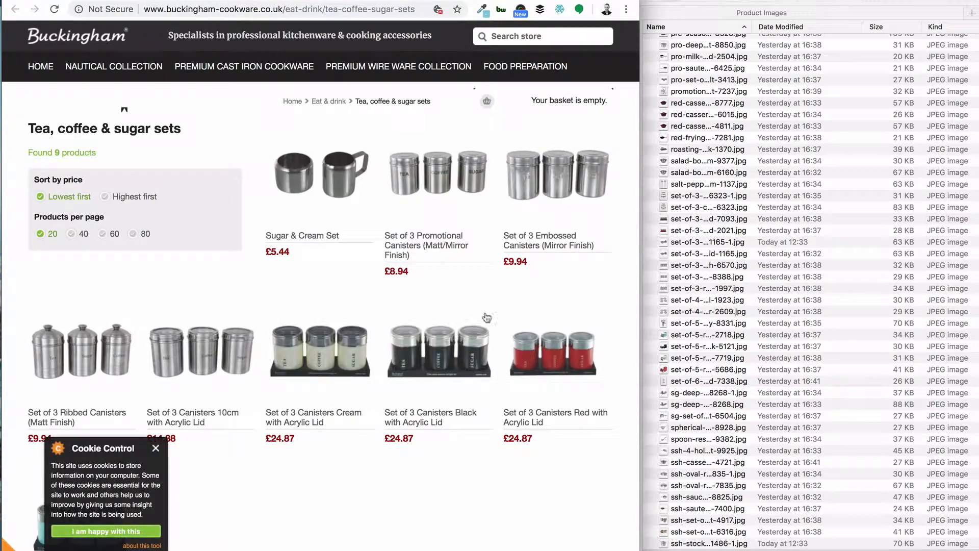
key(super+bracketleft)
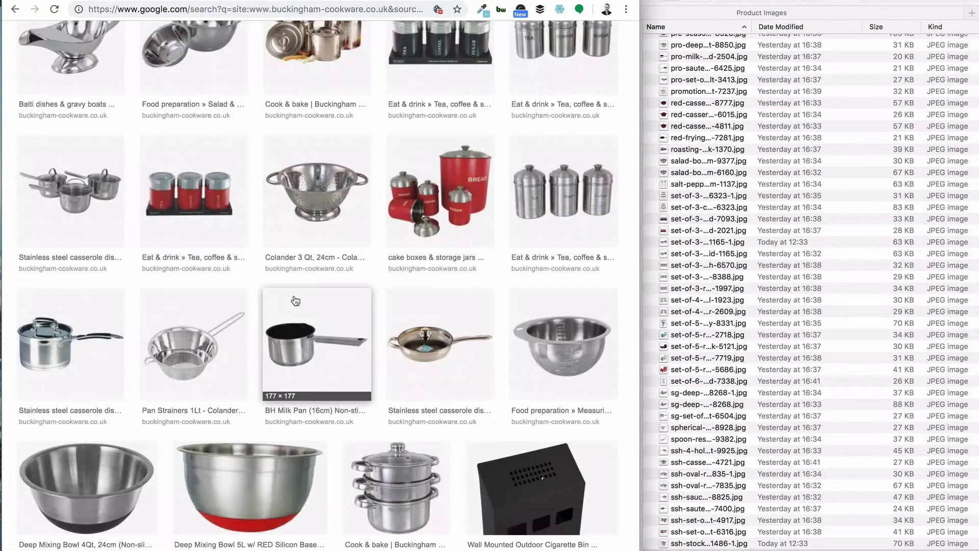
click(224, 244)
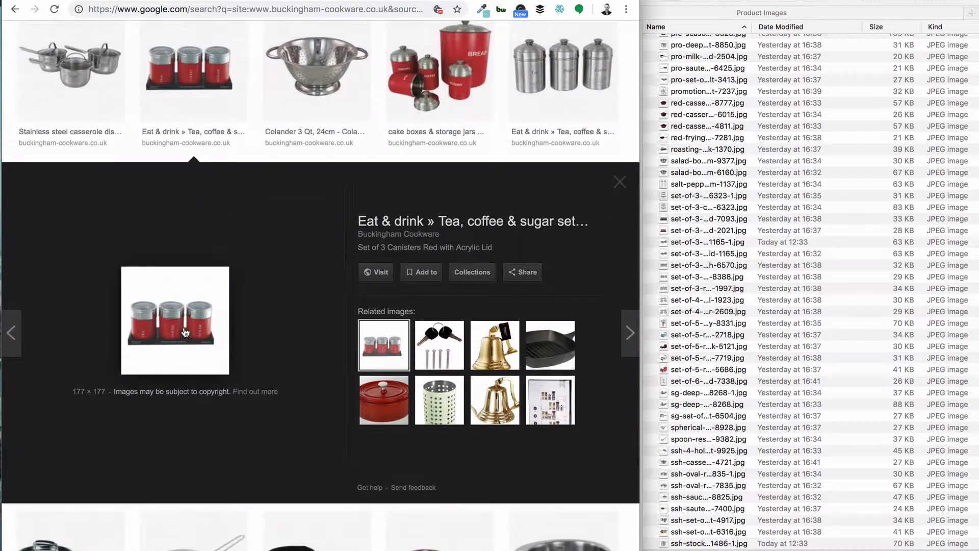
click(619, 182)
scroll(283, 284, up, 20)
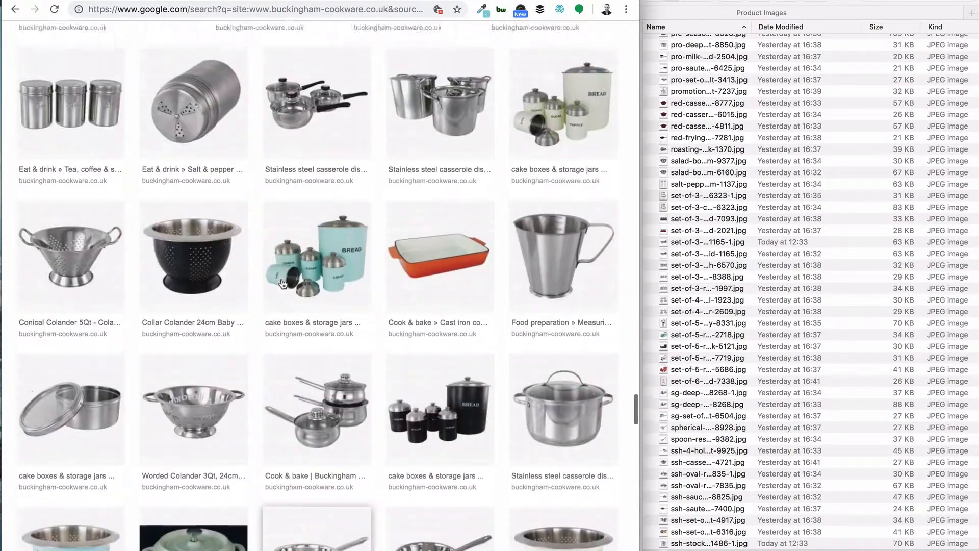
scroll(344, 284, up, 2)
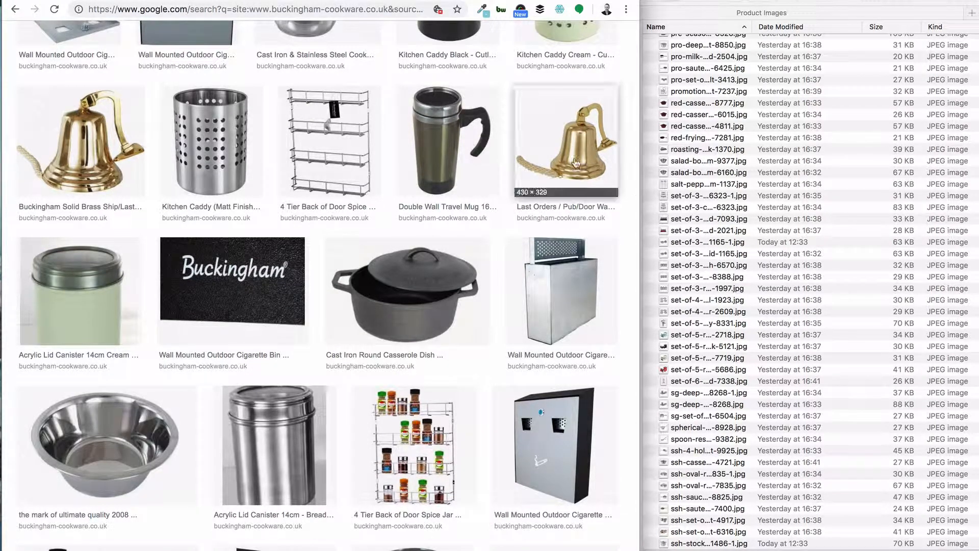
Step: Switch to the store admin's Products list and scroll through the saved files in the Product Images folder
click(691, 196)
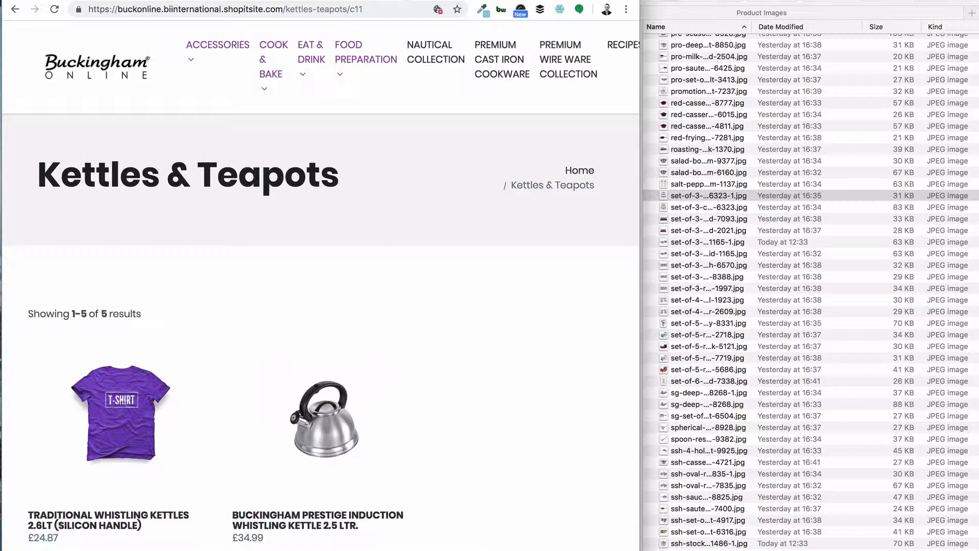
click(397, 1)
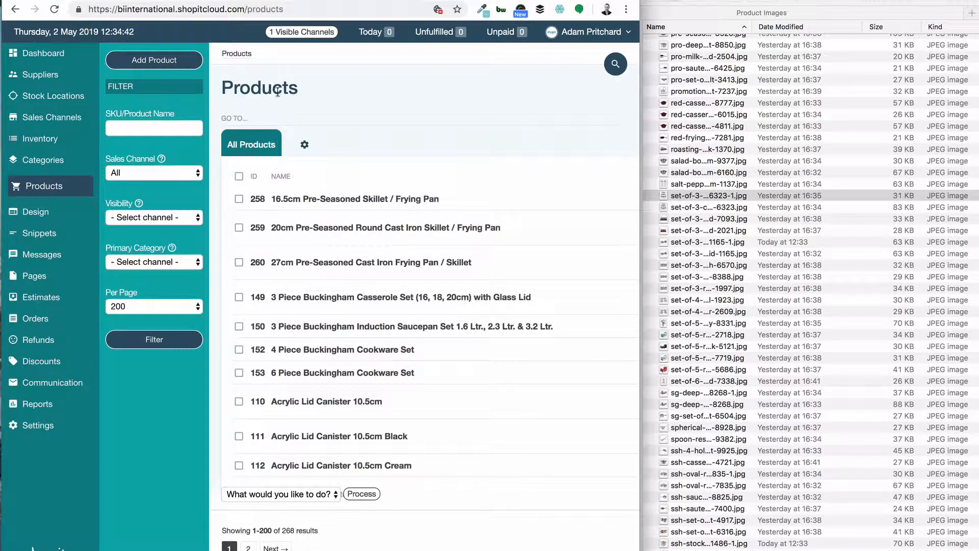
scroll(742, 198, up, 15)
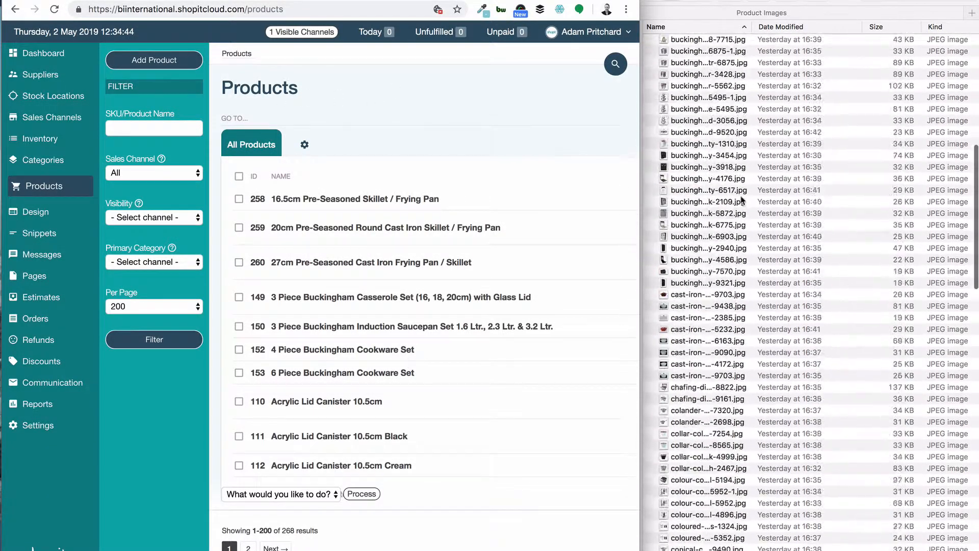
scroll(742, 199, up, 10)
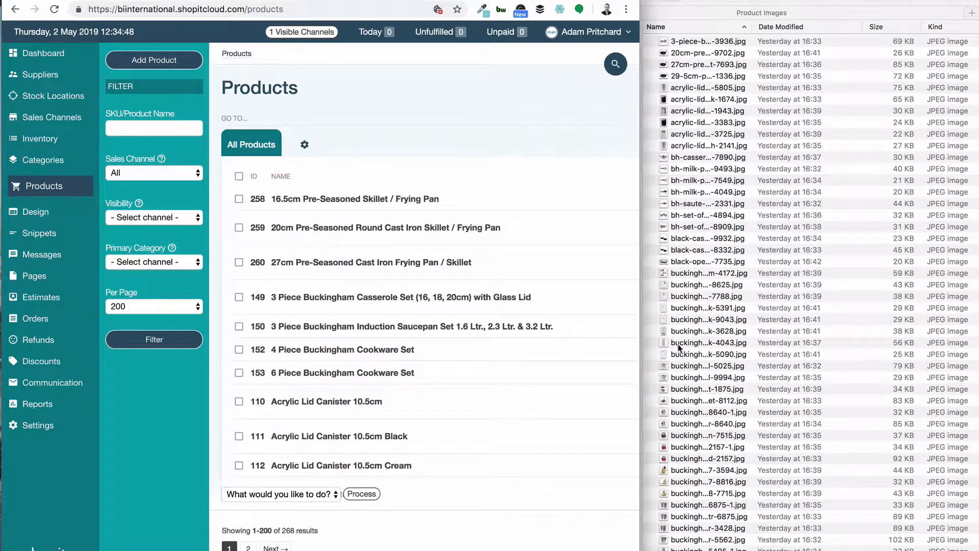
scroll(681, 357, down, 20)
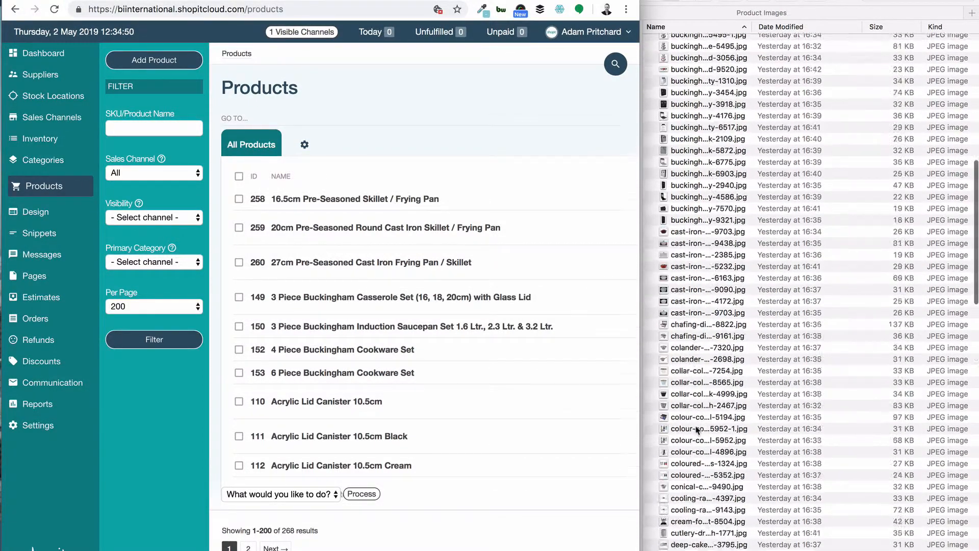
Step: Filter the store's Products list by the product name orange
scroll(690, 283, up, 15)
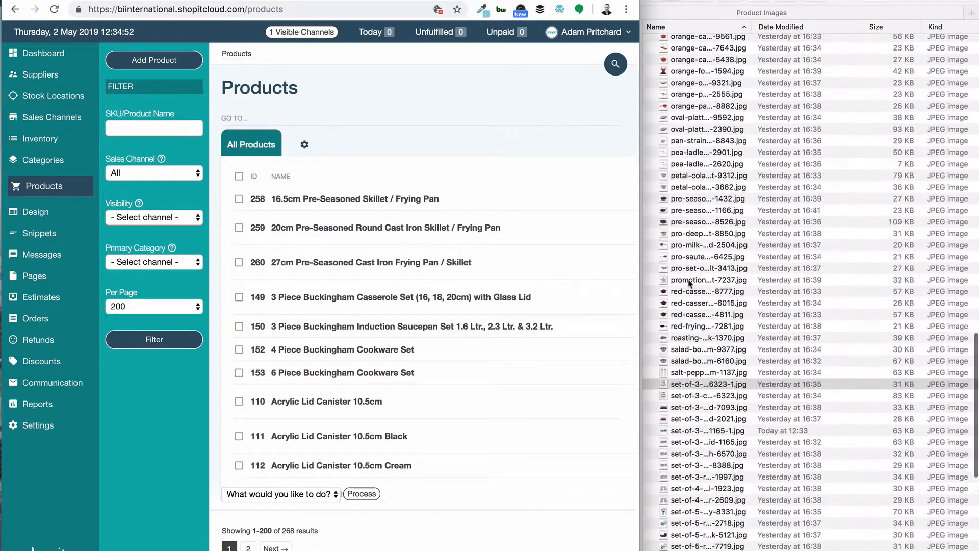
click(680, 159)
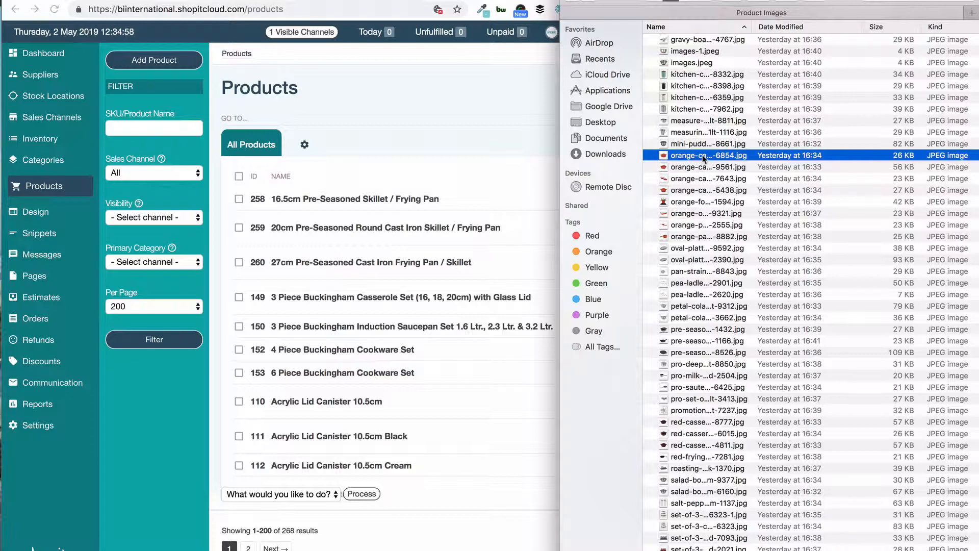
click(359, 166)
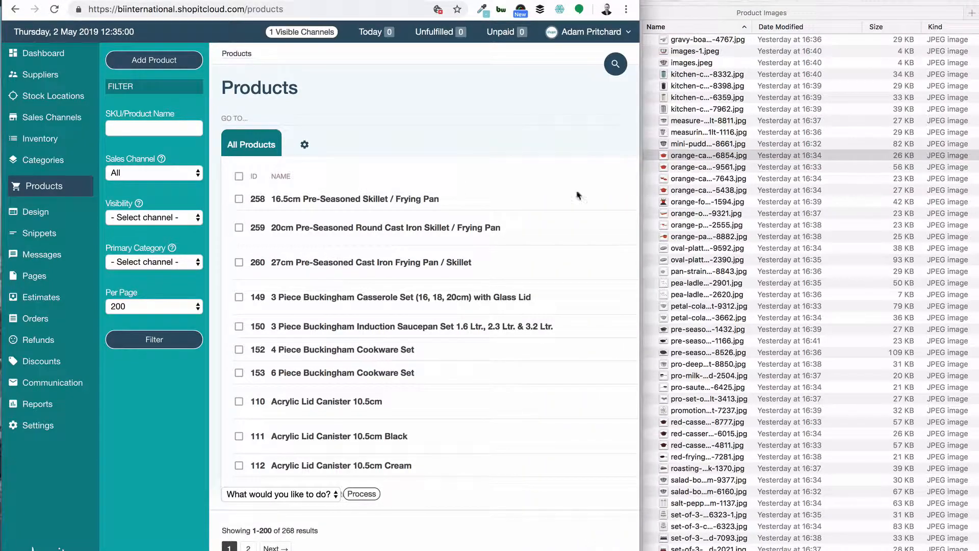
click(161, 129)
text(orange)
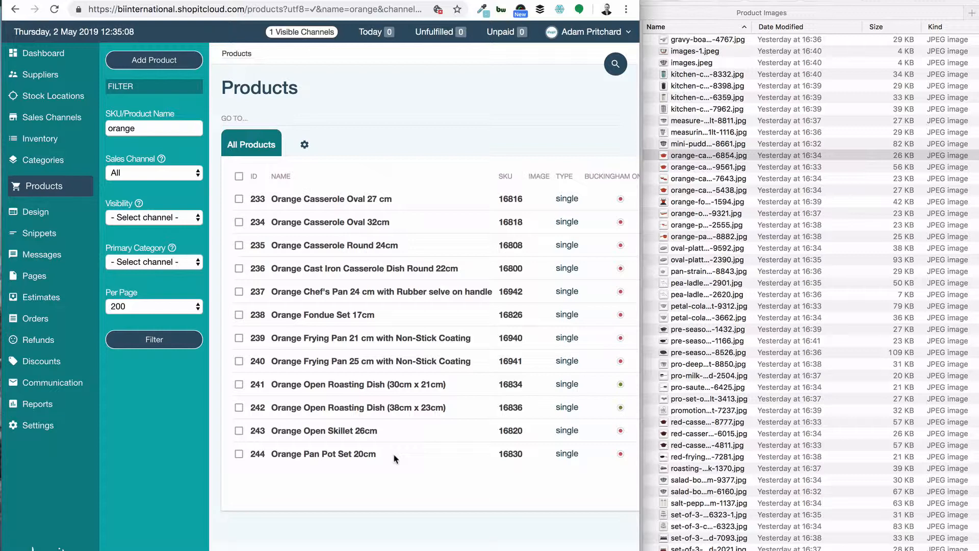
Step: Check the full name of the oval 27 cm casserole image file and open Orange Casserole Oval 27 cm in a new tab
click(689, 156)
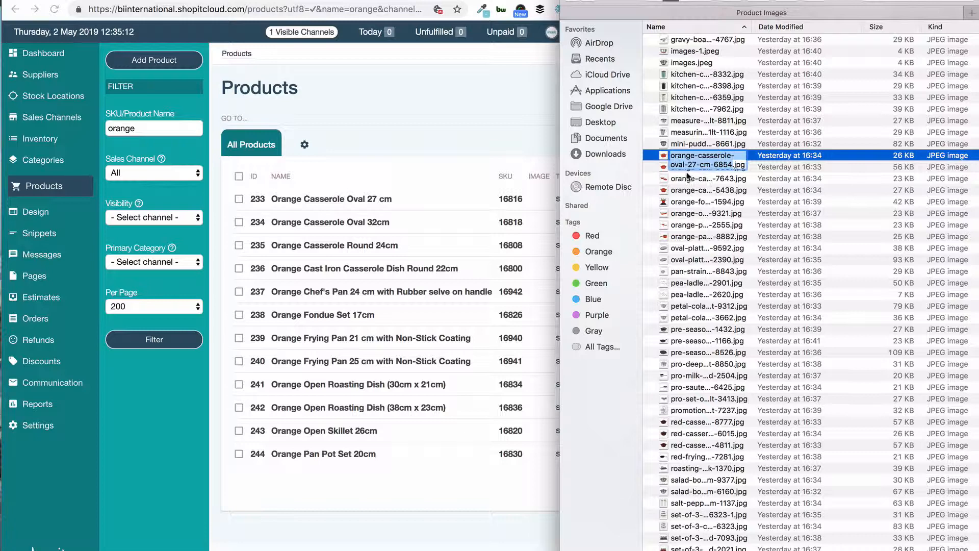
key(Return)
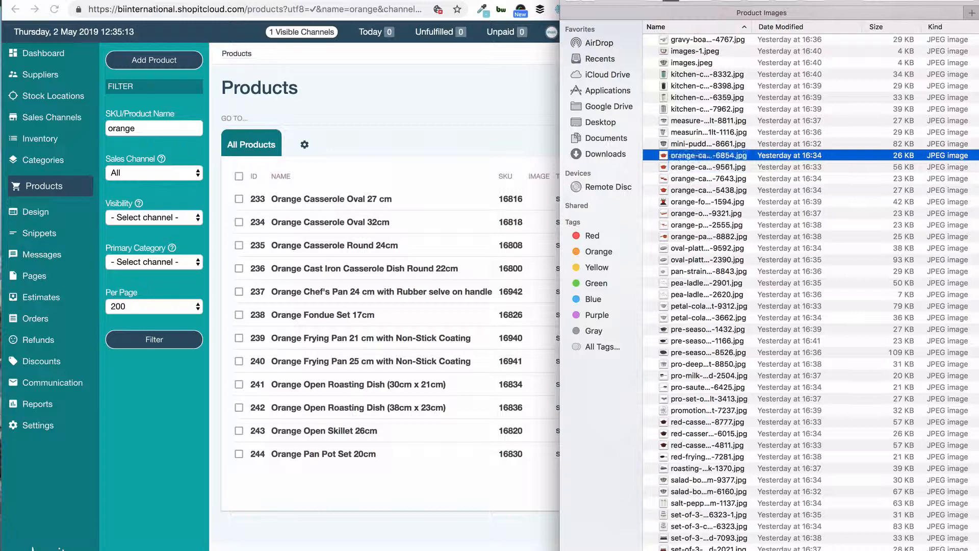
click(354, 184)
right_click(339, 199)
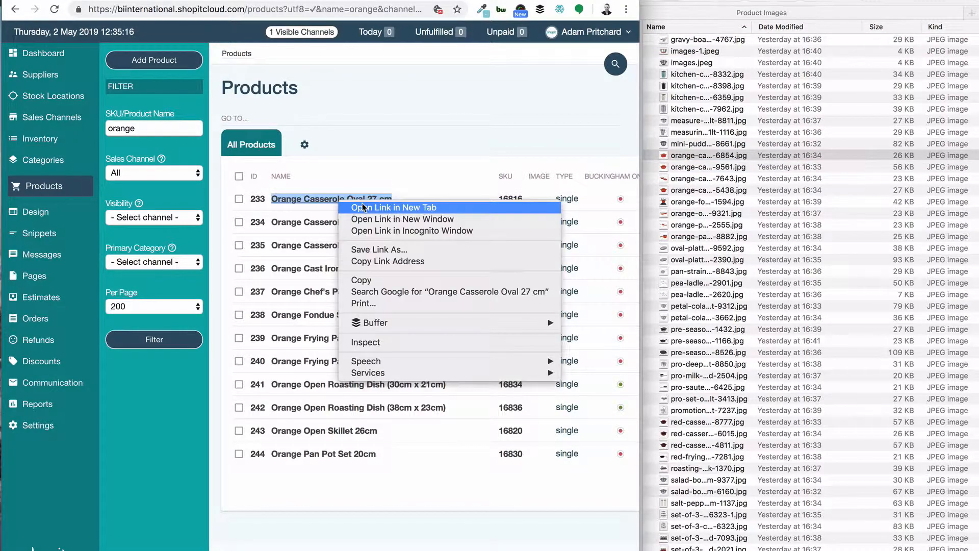
click(363, 205)
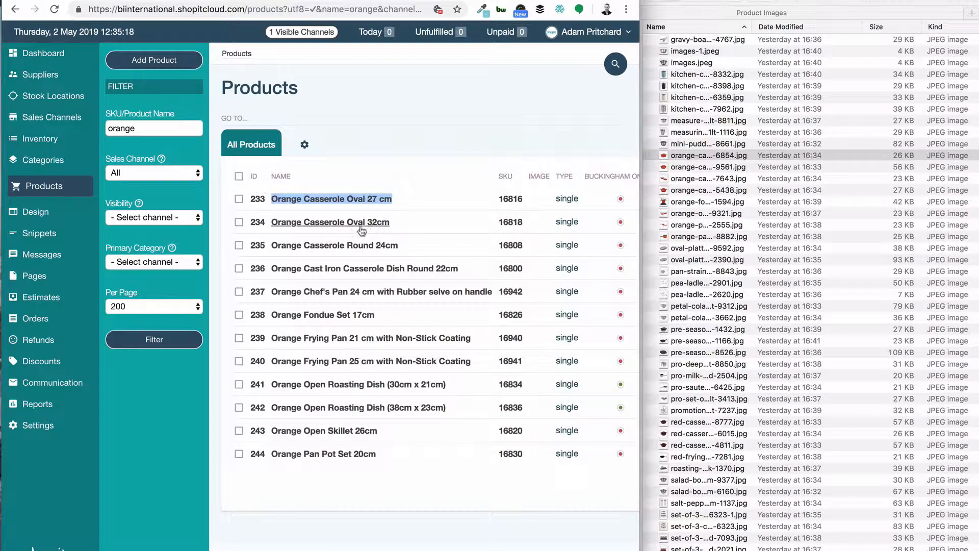
Step: Open the Orange Casserole Oval 32cm product in a new tab
click(700, 172)
click(700, 170)
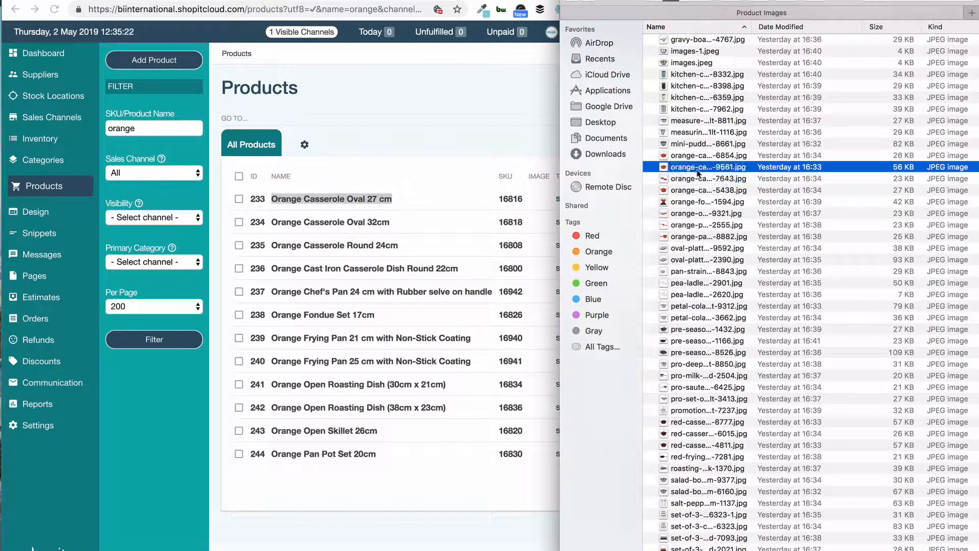
right_click(383, 220)
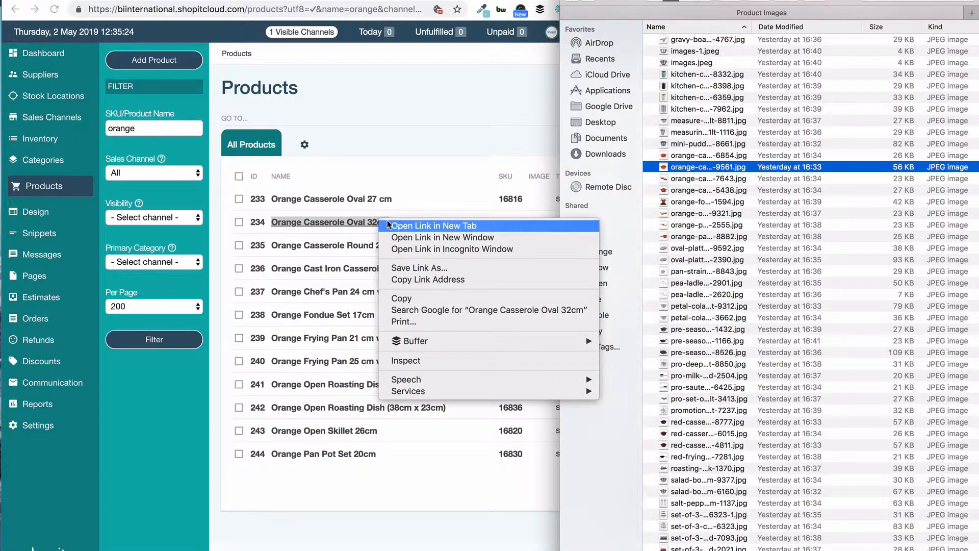
click(388, 225)
Step: Check the full name of the round 22cm casserole image file and open Orange Cast Iron Casserole Dish Round 22cm in a new tab
click(702, 179)
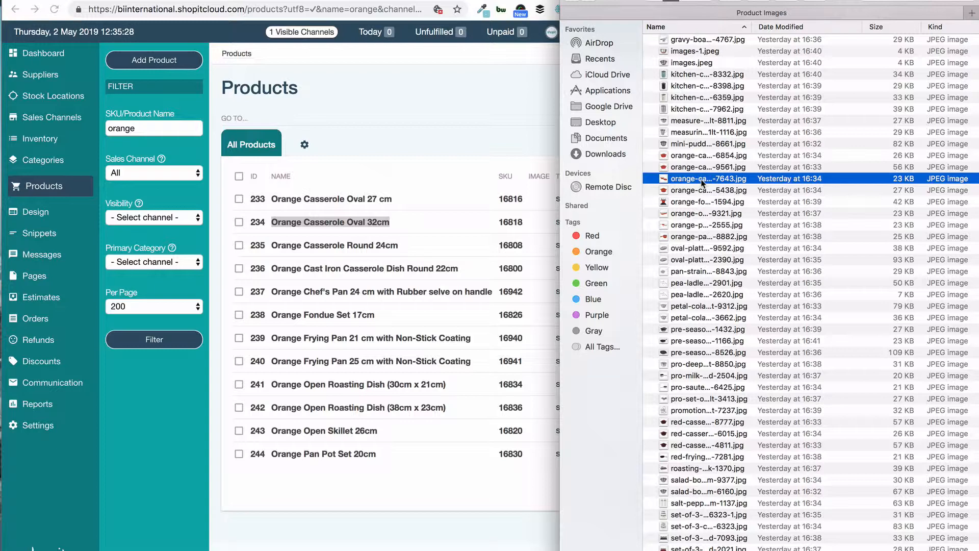
click(702, 180)
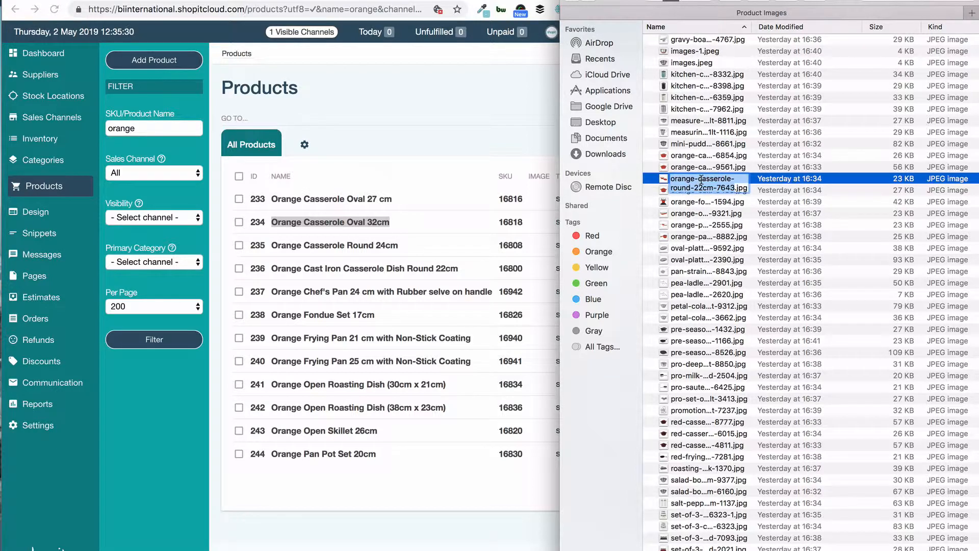
key(Escape)
right_click(376, 268)
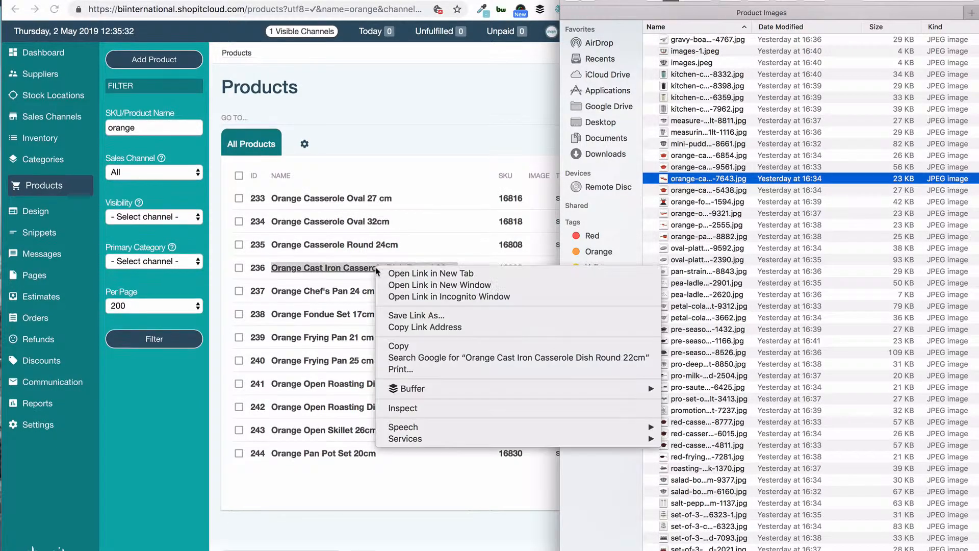
click(395, 273)
Step: Upload orange-casserole-oval-27-cm-6854.jpg to the Media & Files of Orange Casserole Oval 27 cm
click(435, 193)
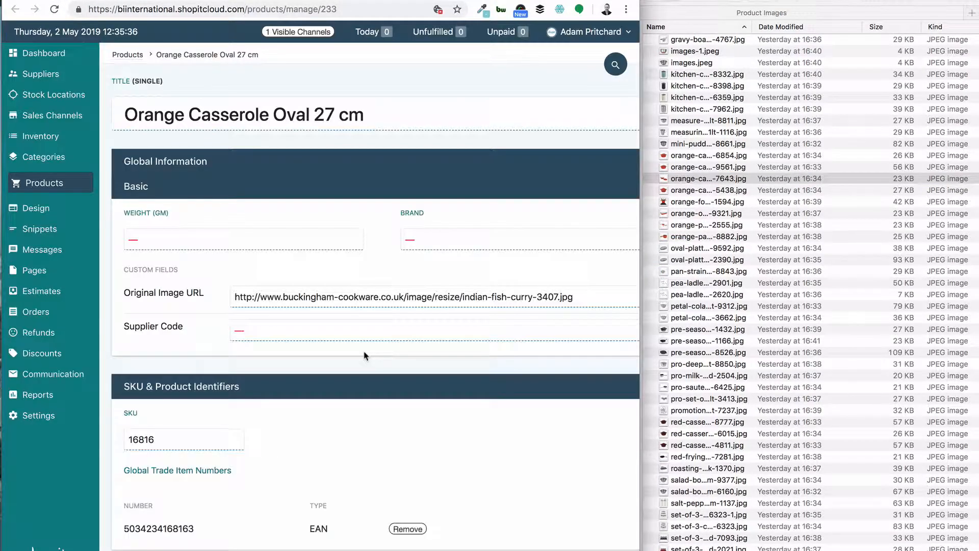
scroll(365, 355, down, 8)
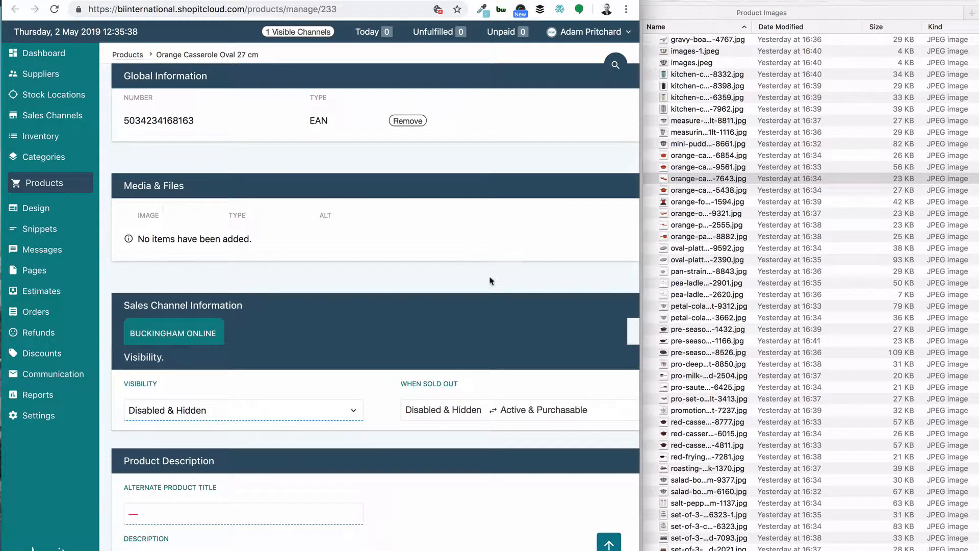
click(626, 261)
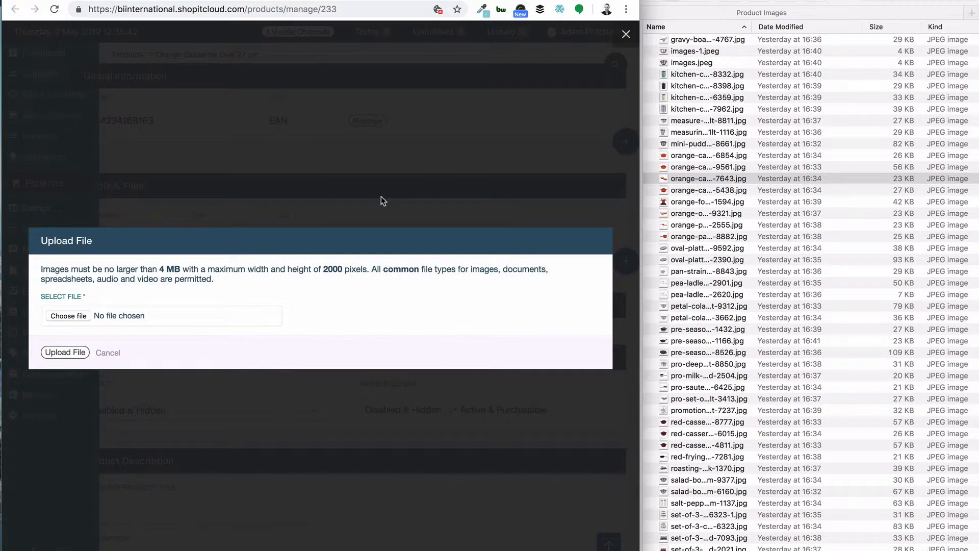
click(675, 176)
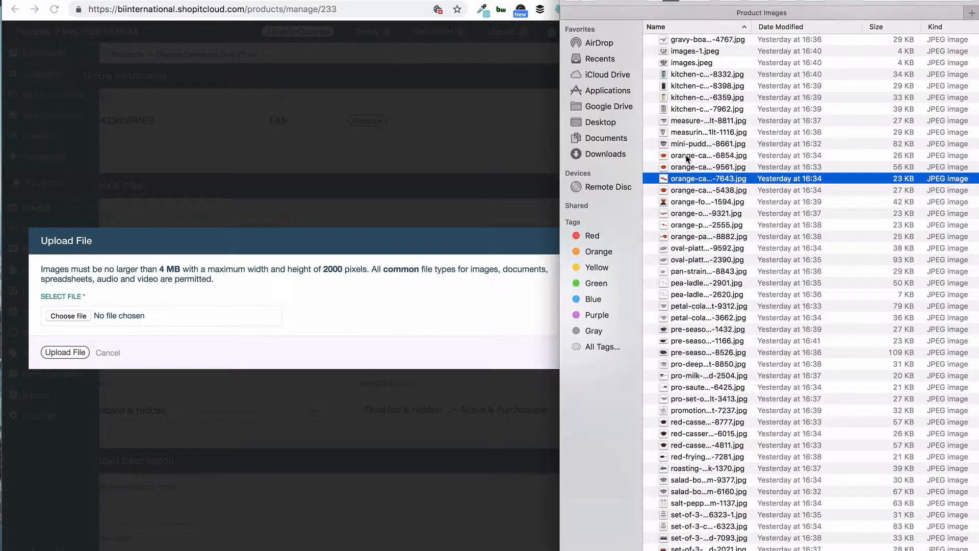
drag(686, 159, 105, 316)
click(65, 352)
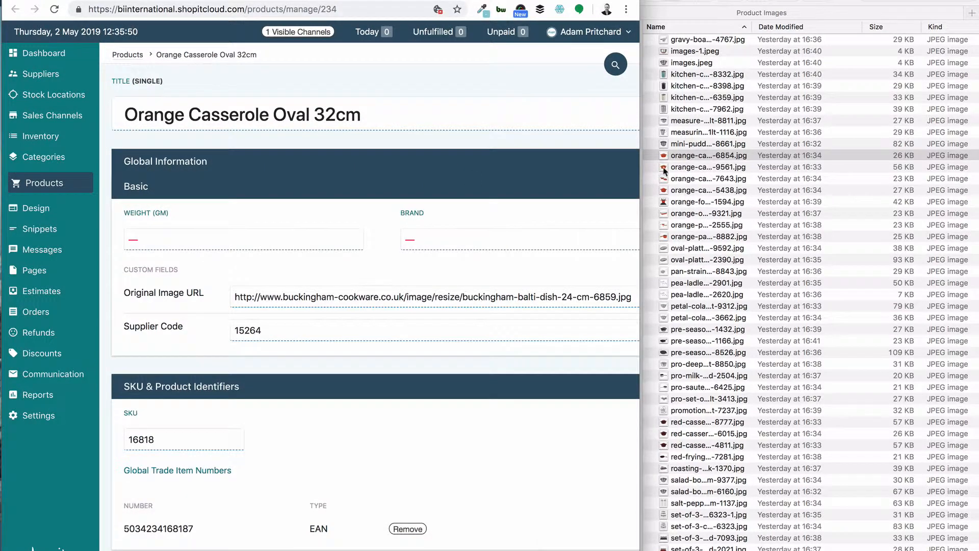
Step: Upload orange-casserole-oval-32cm-9561.jpg to the Media & Files of Orange Casserole Oval 32cm
click(664, 171)
scroll(493, 378, down, 4)
click(490, 415)
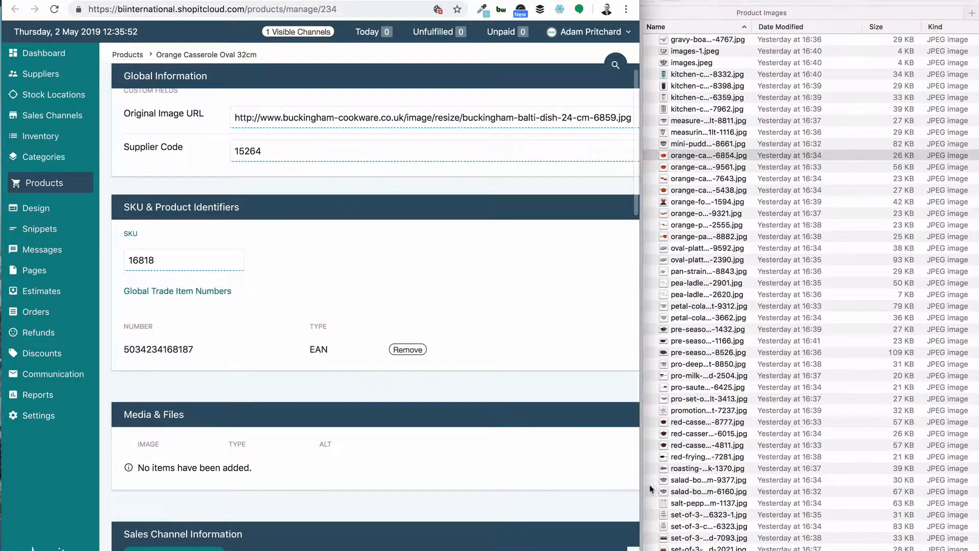
scroll(622, 449, down, 2)
click(624, 453)
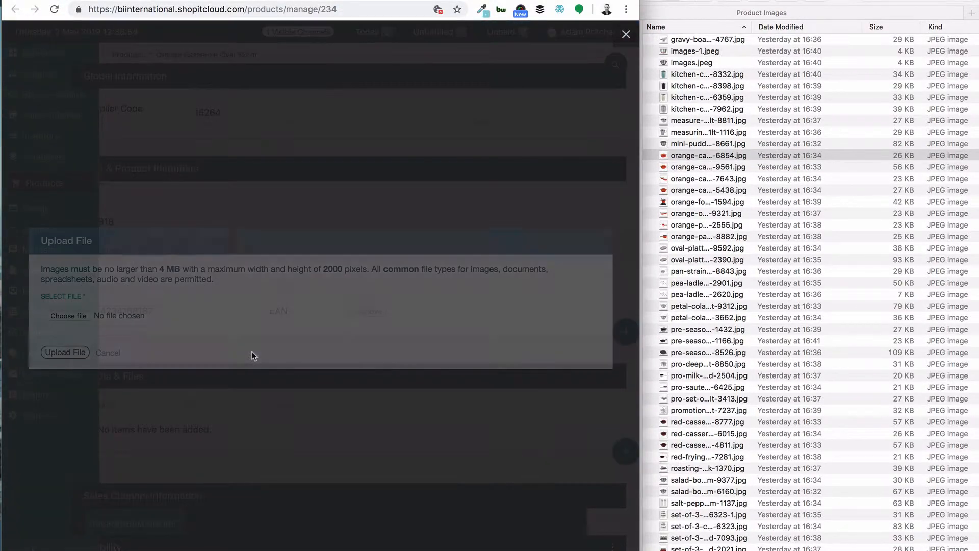
click(665, 170)
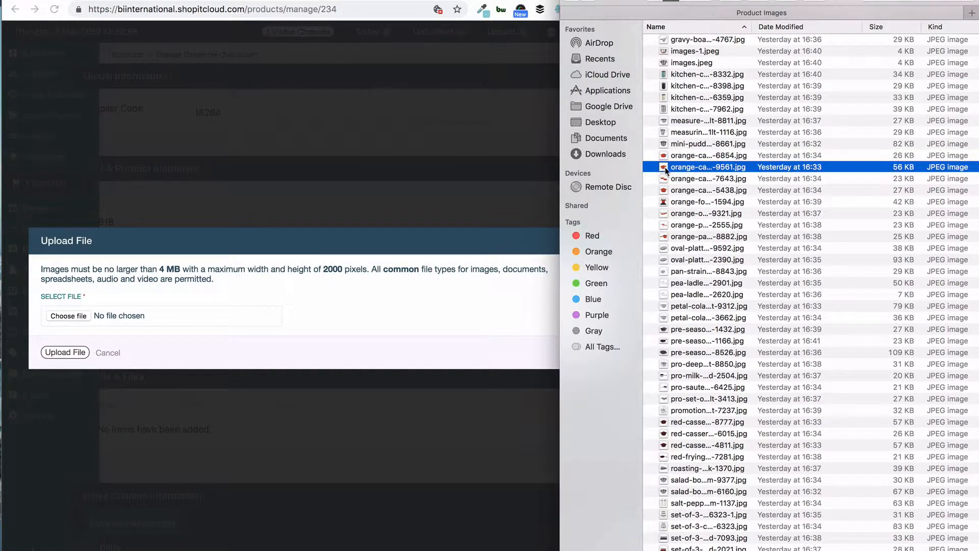
drag(665, 170, 109, 318)
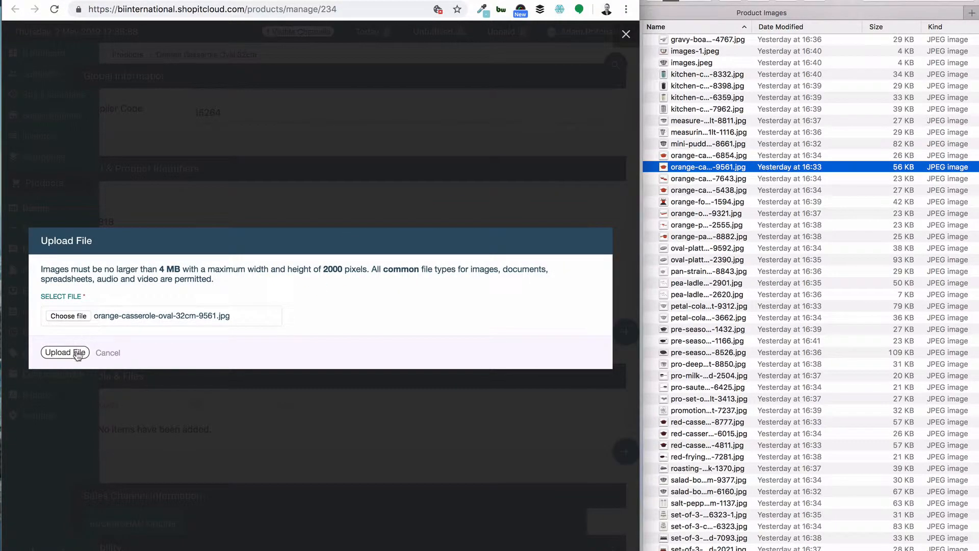
click(64, 352)
Step: Upload orange-casserole-round-22cm-7643.jpg to Orange Cast Iron Casserole Dish Round 22cm, then reload the filtered products list
scroll(461, 340, down, 5)
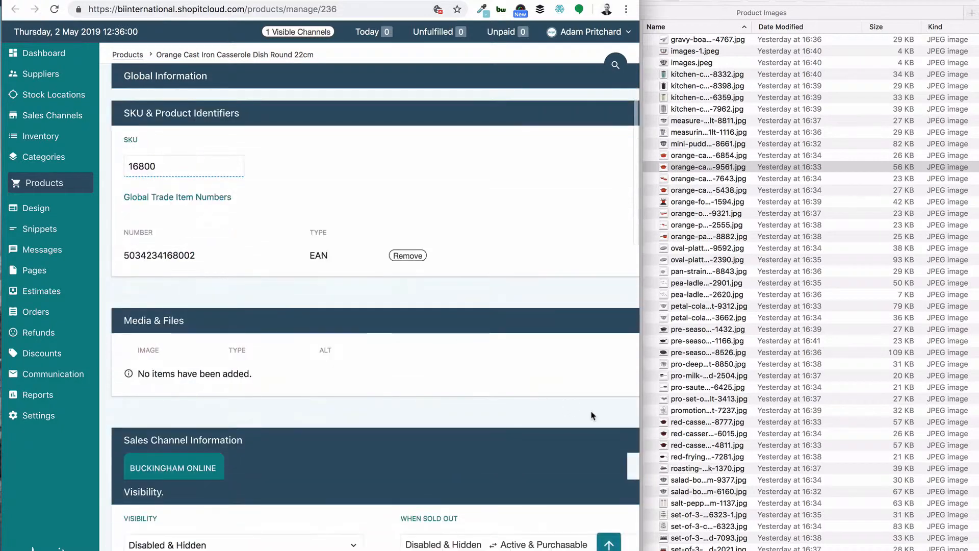
scroll(579, 410, right, 3)
click(554, 397)
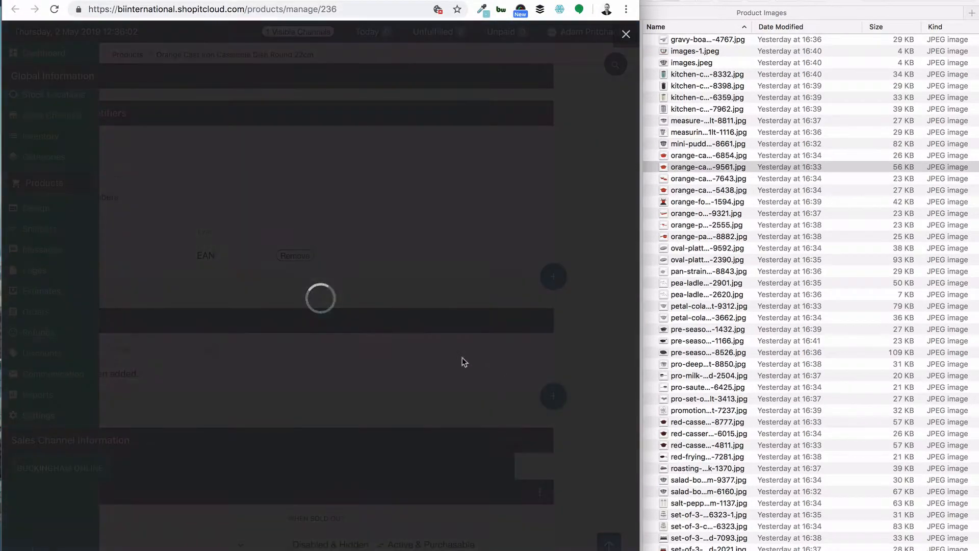
click(694, 177)
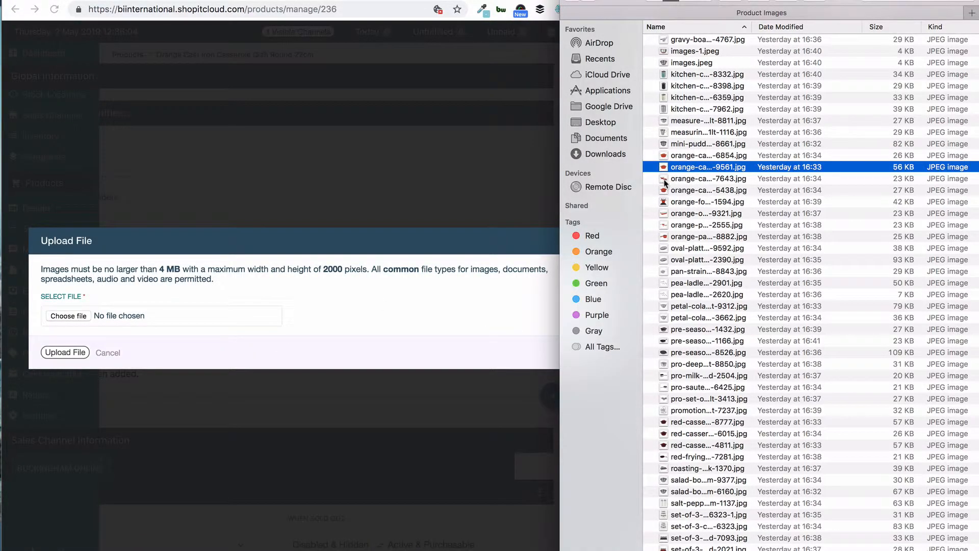
drag(664, 181, 127, 317)
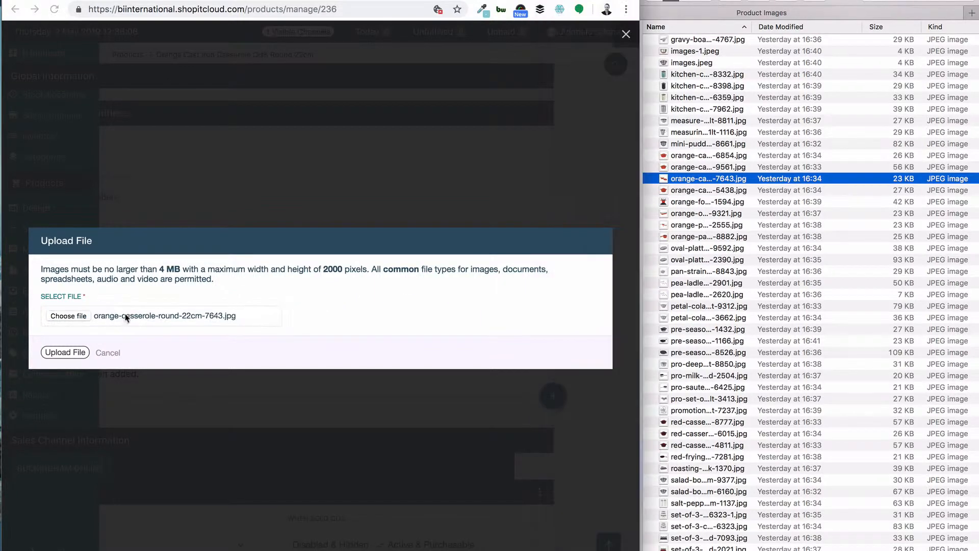
click(65, 353)
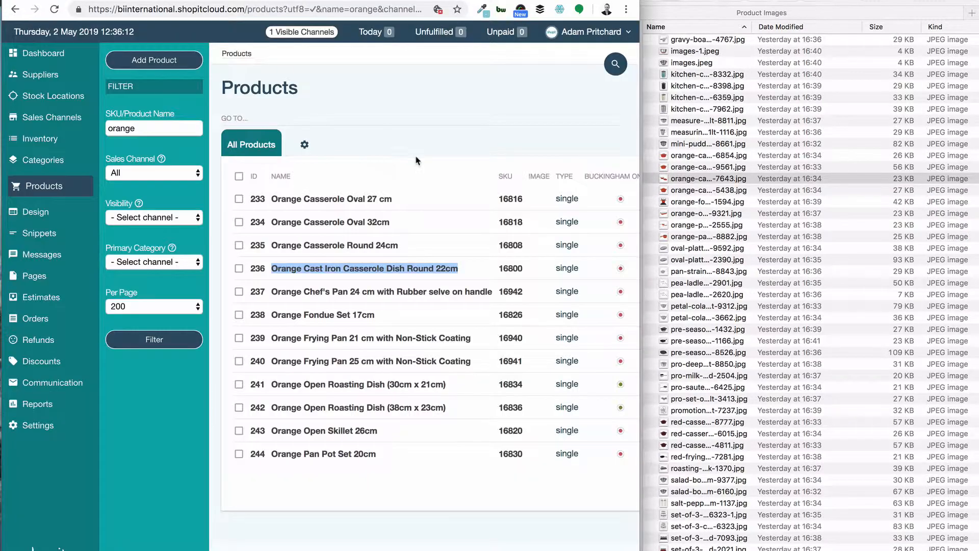
click(55, 10)
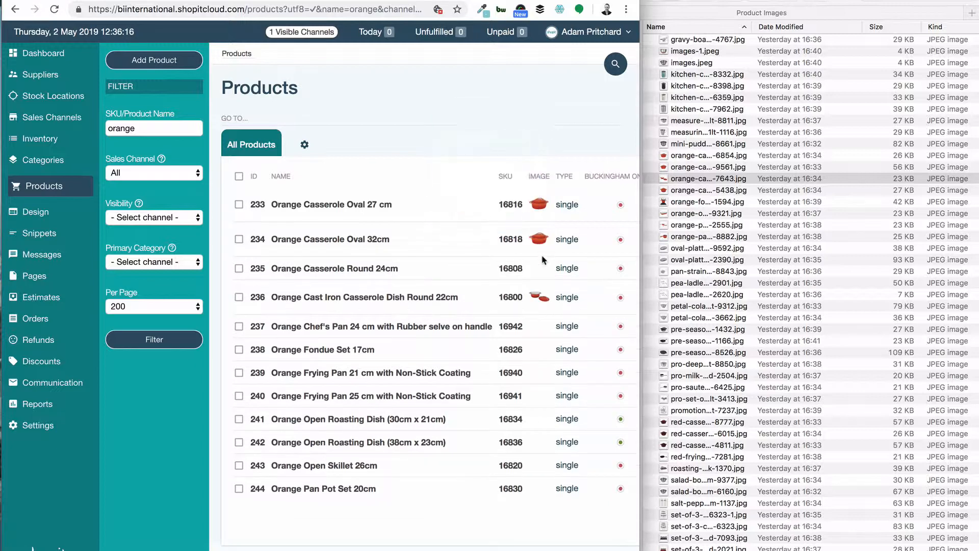